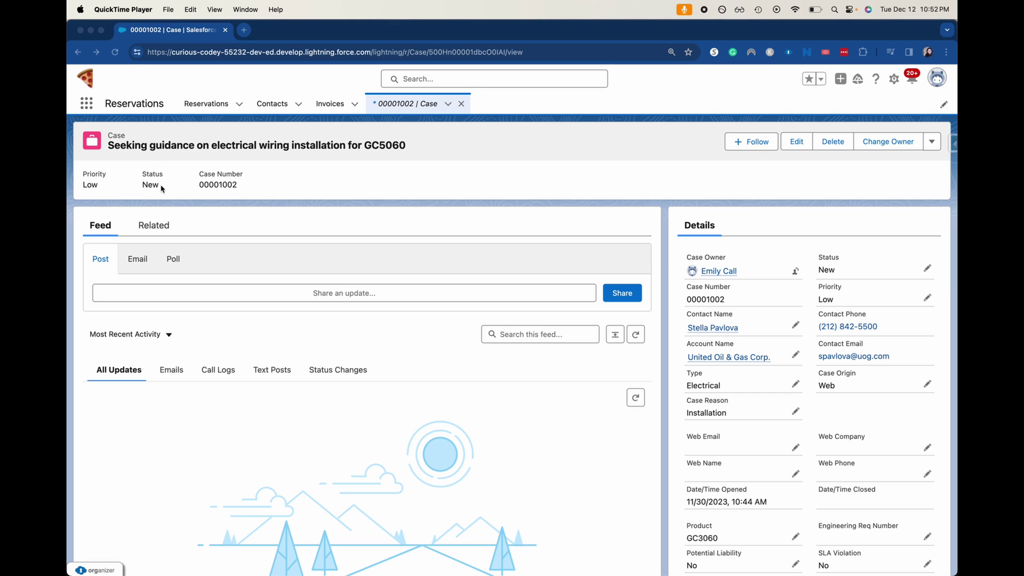
Step: Review the case's current Status choices in its edit form, then close it without saving
{"action": "left_click", "coordinate": [801, 149]}
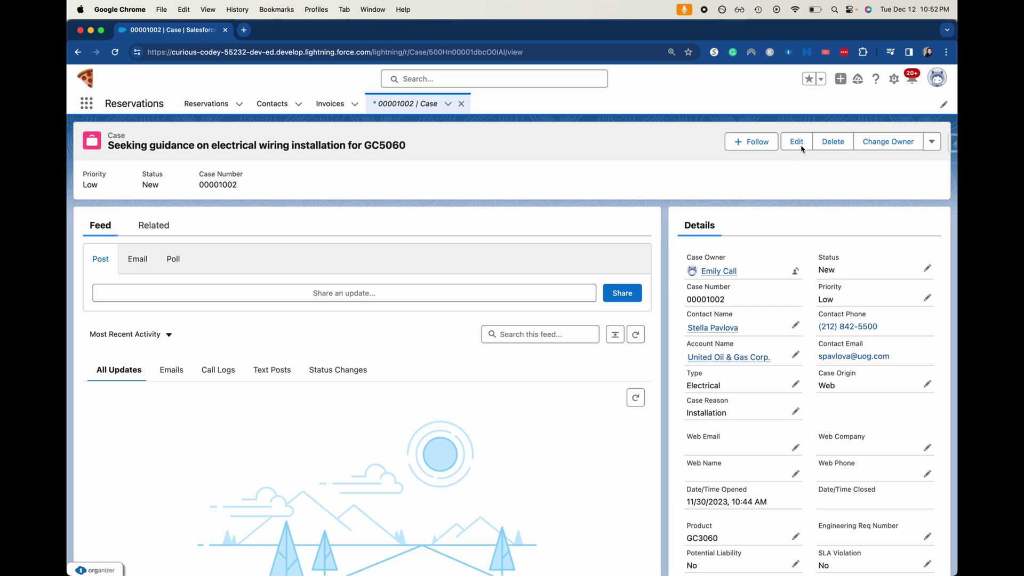
{"action": "left_click", "coordinate": [800, 147]}
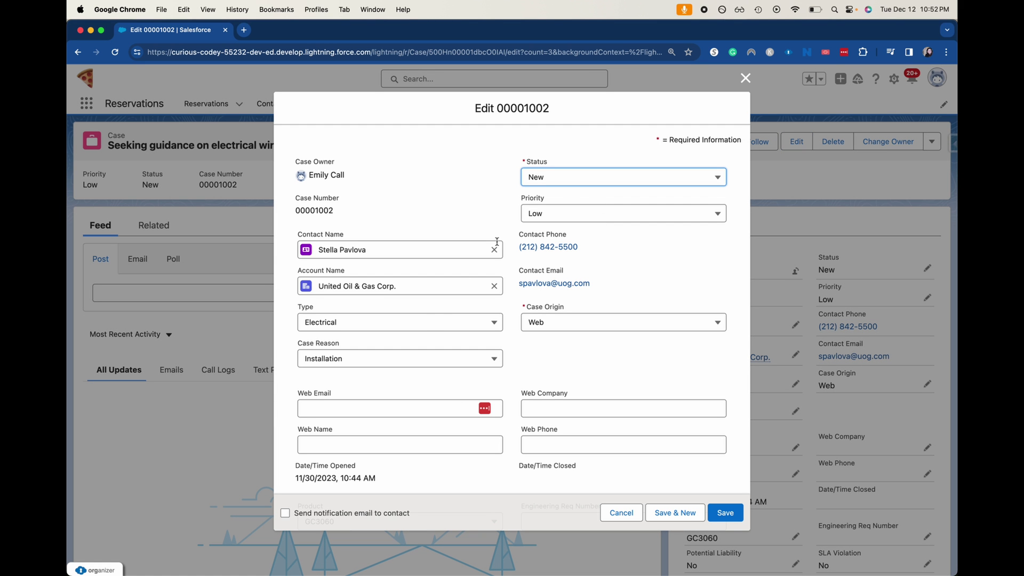
{"action": "scroll", "coordinate": [506, 366], "scroll_direction": "down", "scroll_amount": 1}
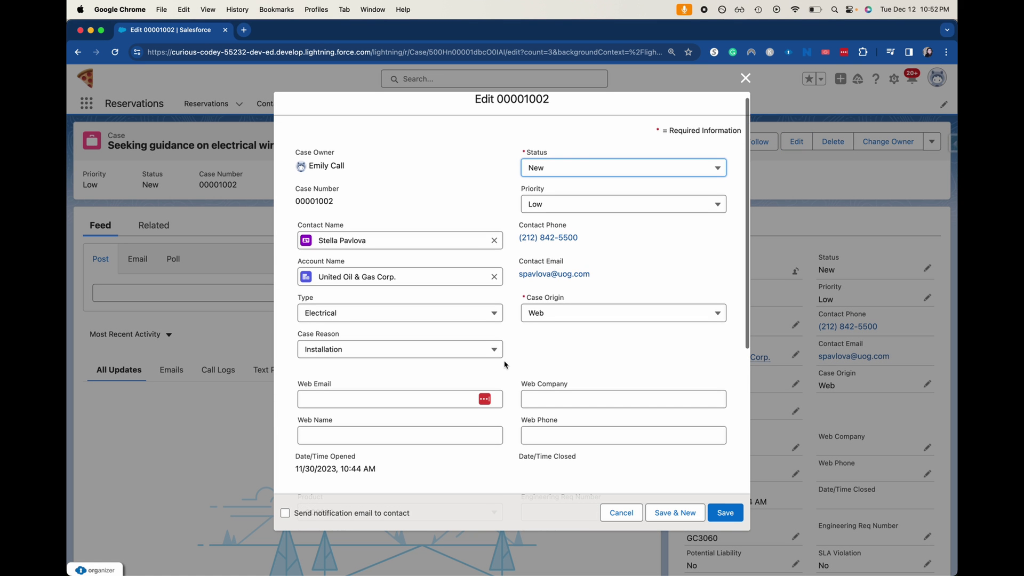
{"action": "left_click", "coordinate": [566, 169]}
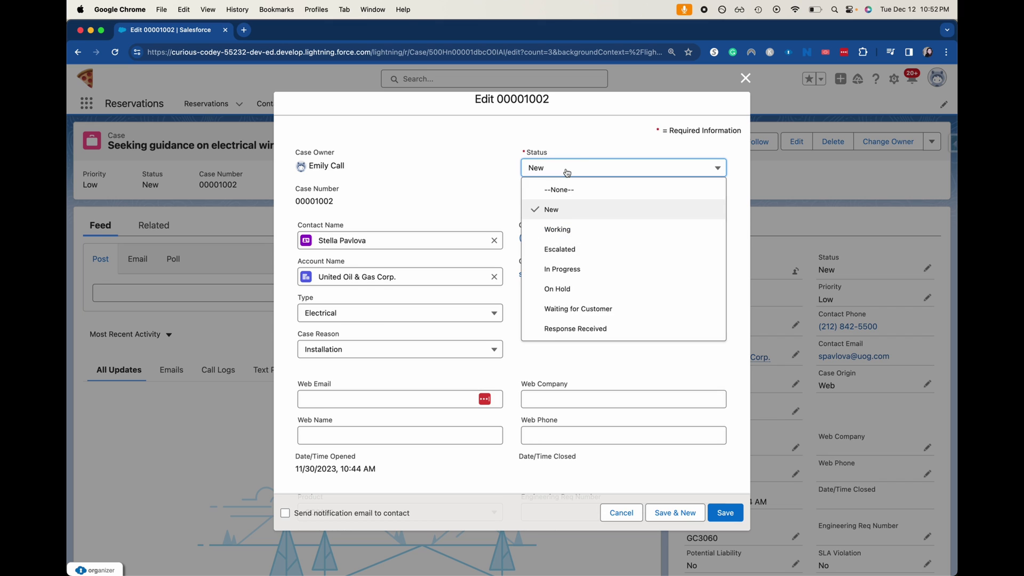
{"action": "left_click", "coordinate": [620, 513]}
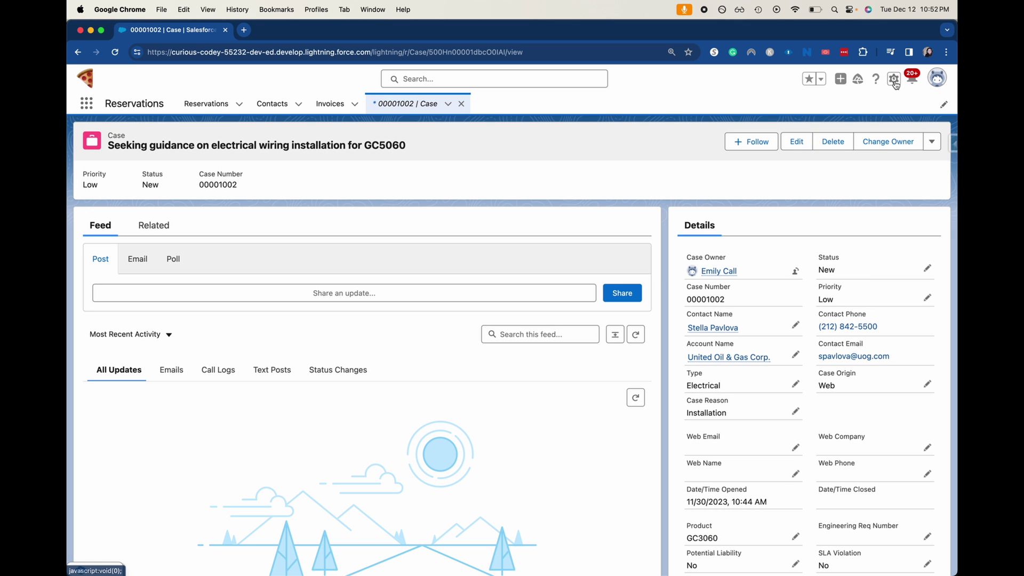
Step: Open the Case object's Status field setup at 125% zoom, showing its nine active picklist values
{"action": "left_click", "coordinate": [894, 80]}
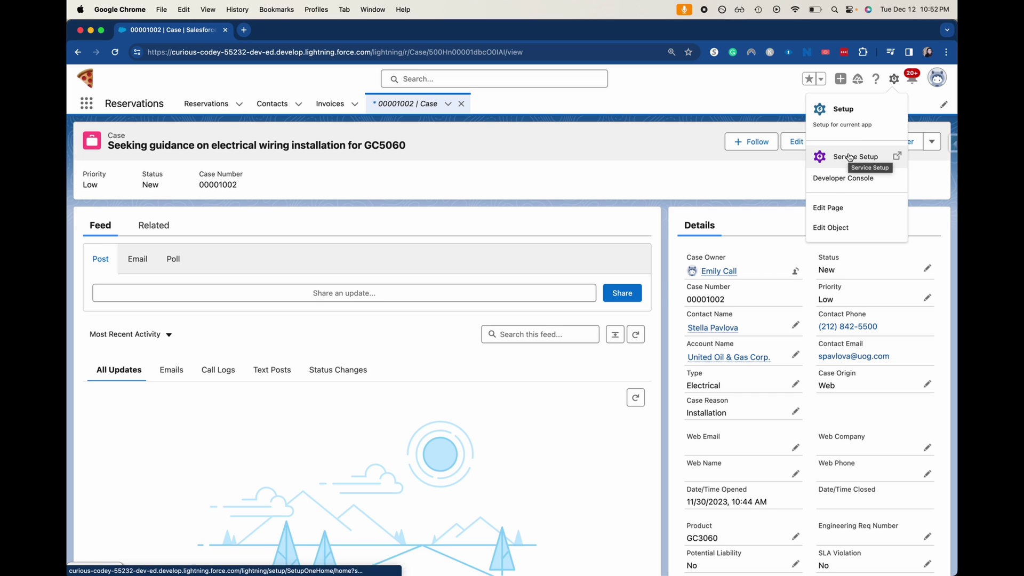
{"action": "left_click", "coordinate": [833, 228]}
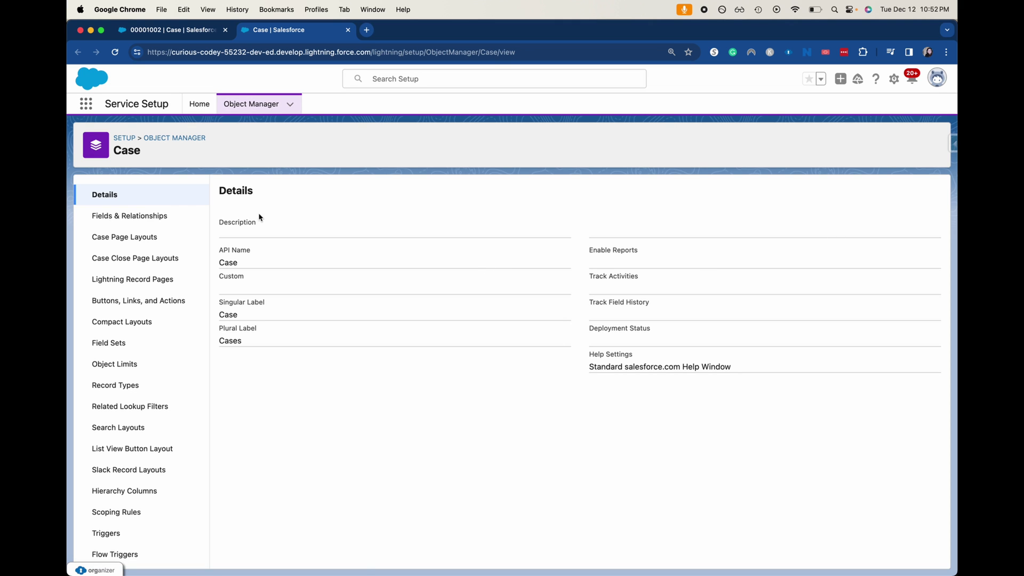
{"action": "left_click", "coordinate": [112, 223]}
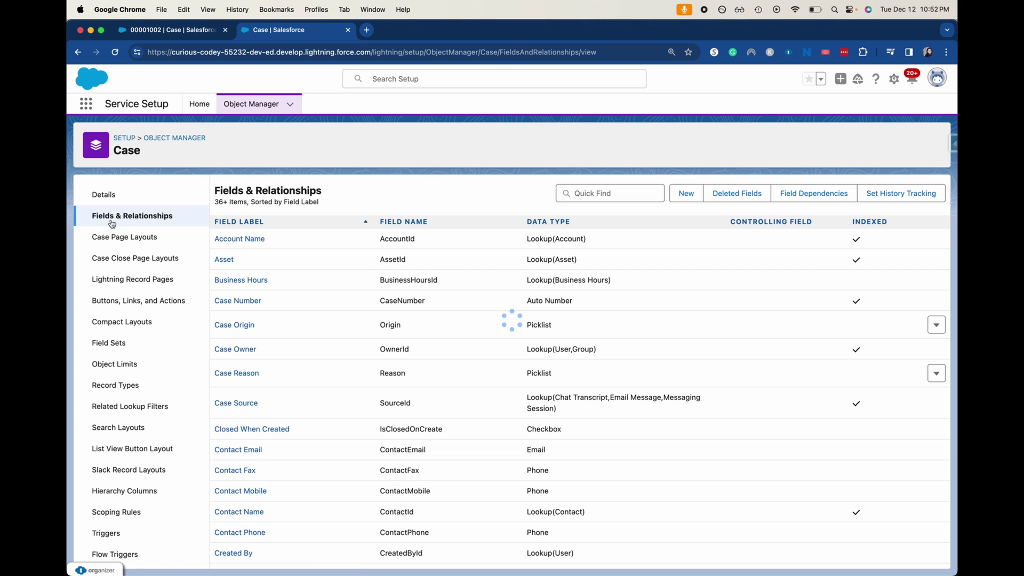
{"action": "scroll", "coordinate": [365, 319], "scroll_direction": "down", "scroll_amount": 5}
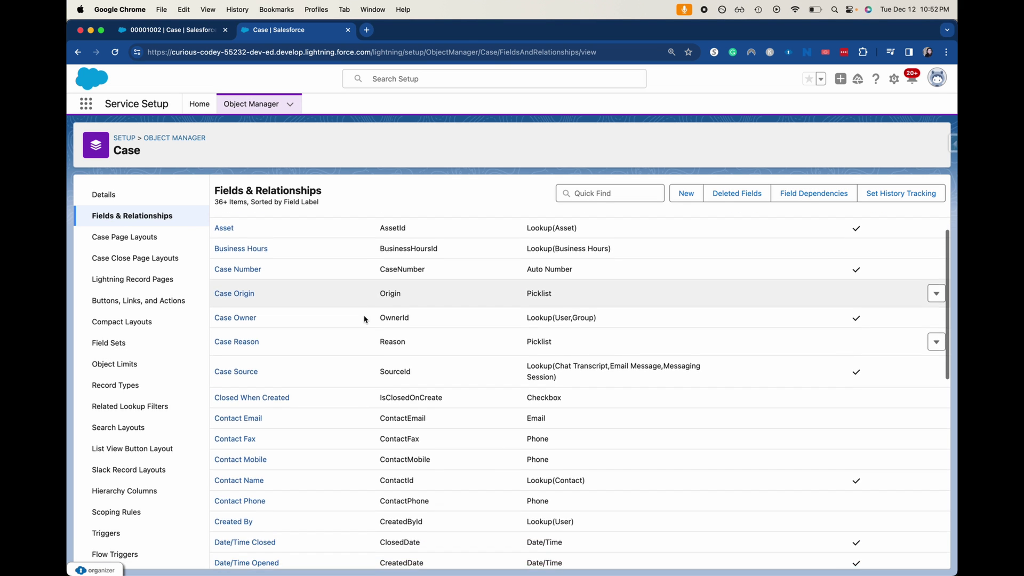
{"action": "scroll", "coordinate": [364, 319], "scroll_direction": "down", "scroll_amount": 5}
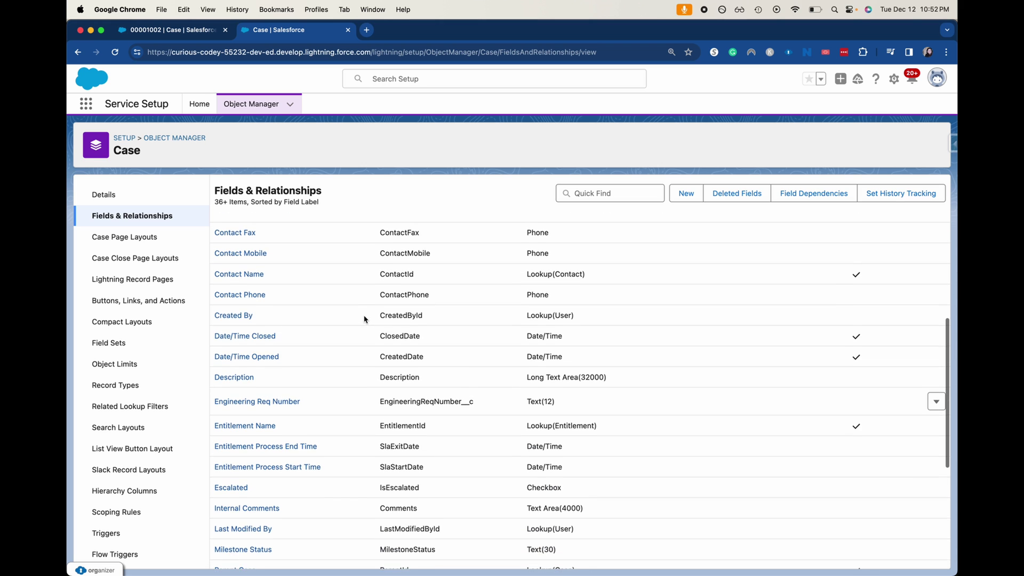
{"action": "left_click", "coordinate": [224, 483]}
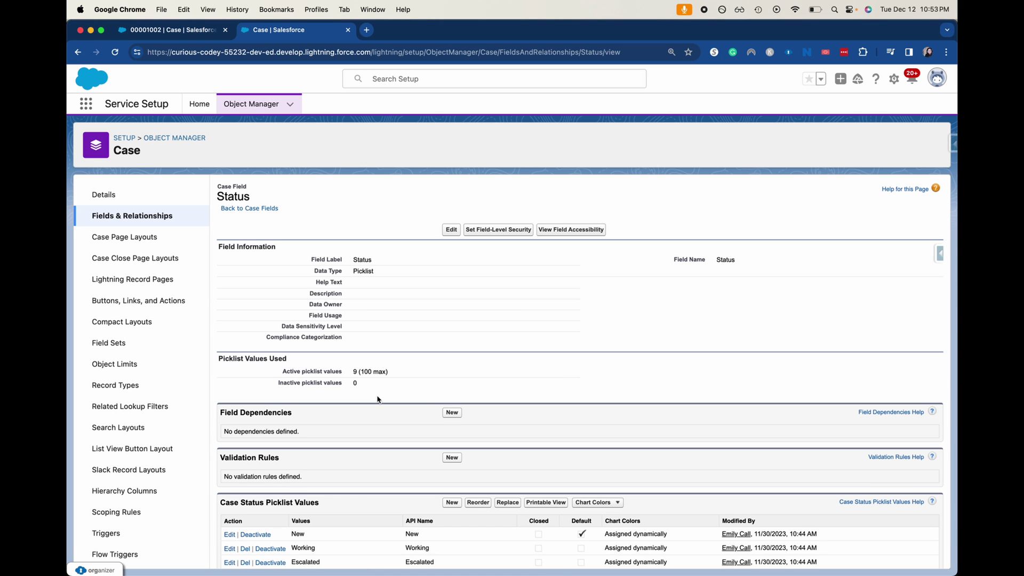
{"action": "scroll", "coordinate": [377, 400], "scroll_direction": "down", "scroll_amount": 1}
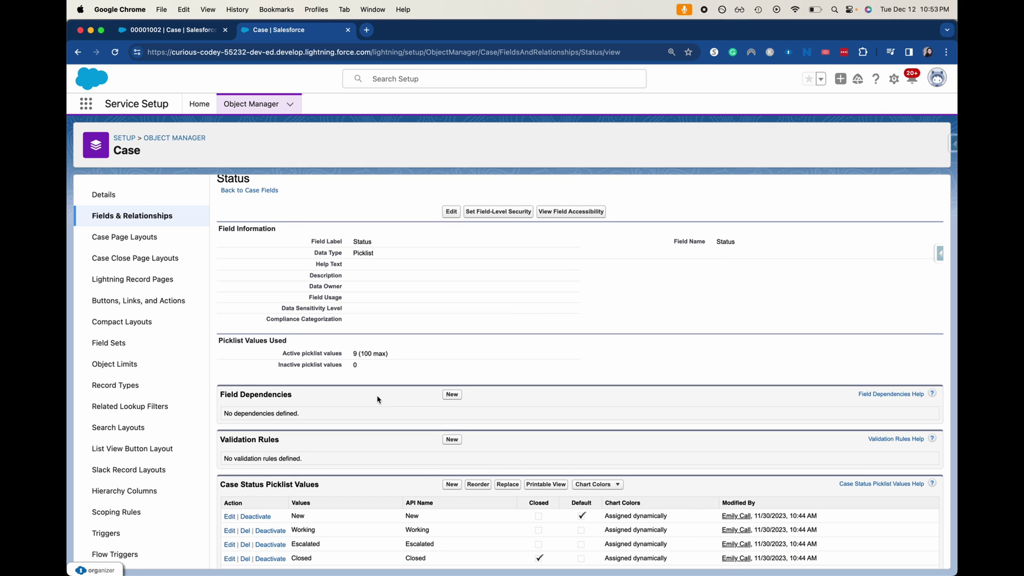
{"action": "key", "text": "super+equal"}
{"action": "key", "text": "super+equal"}
{"action": "key", "text": "super+minus"}
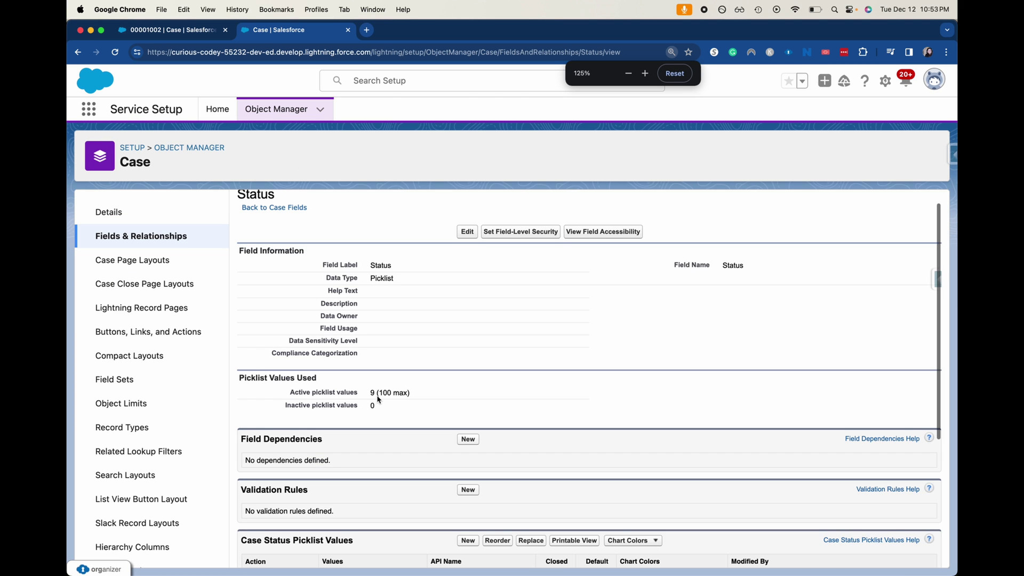
{"action": "scroll", "coordinate": [378, 400], "scroll_direction": "down", "scroll_amount": 5}
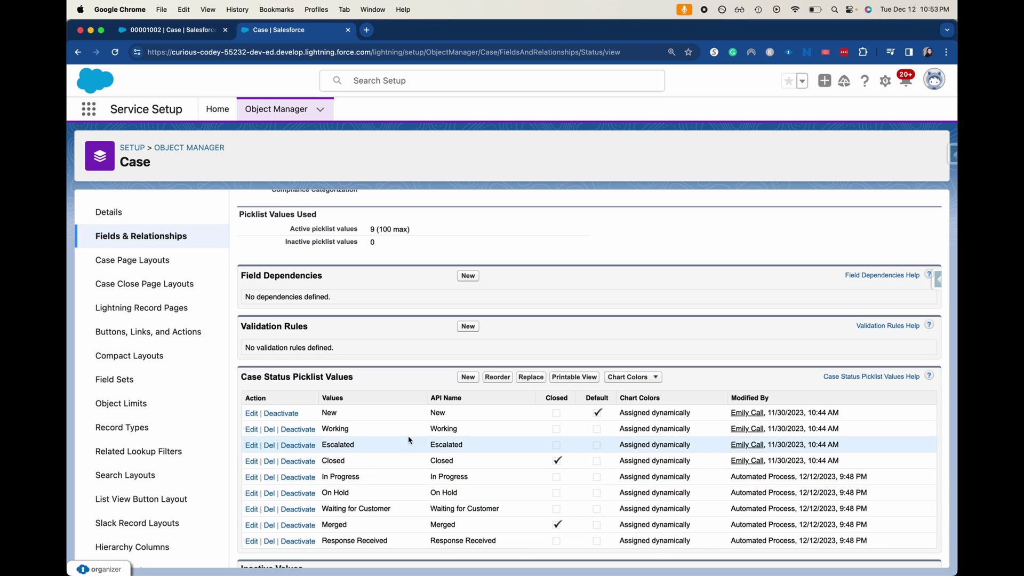
Step: Add 'Escalated 1' and 'Escalated 2' as new Case Status picklist values and save them
{"action": "left_click", "coordinate": [461, 379]}
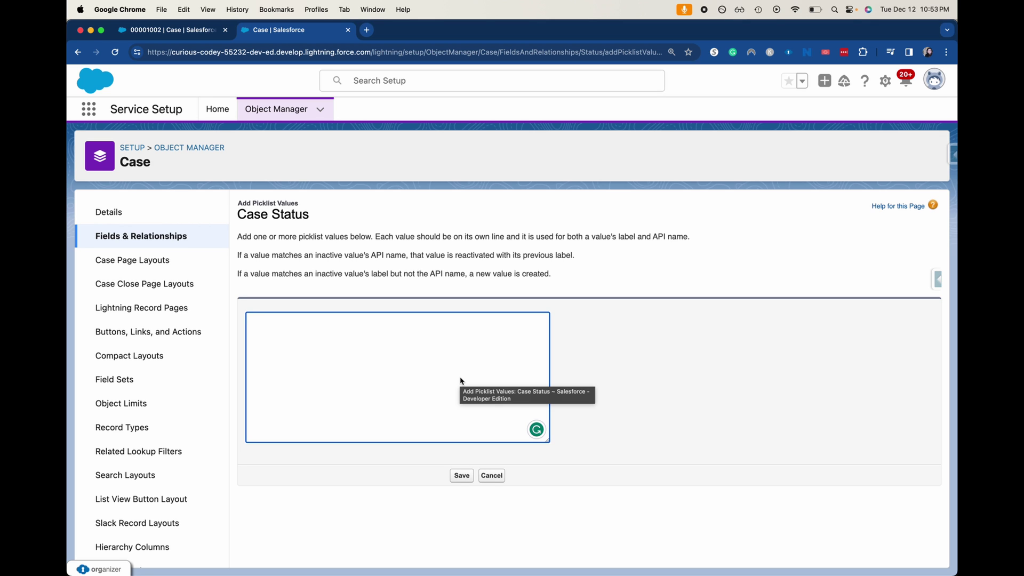
{"action": "type", "text": "Esca"}
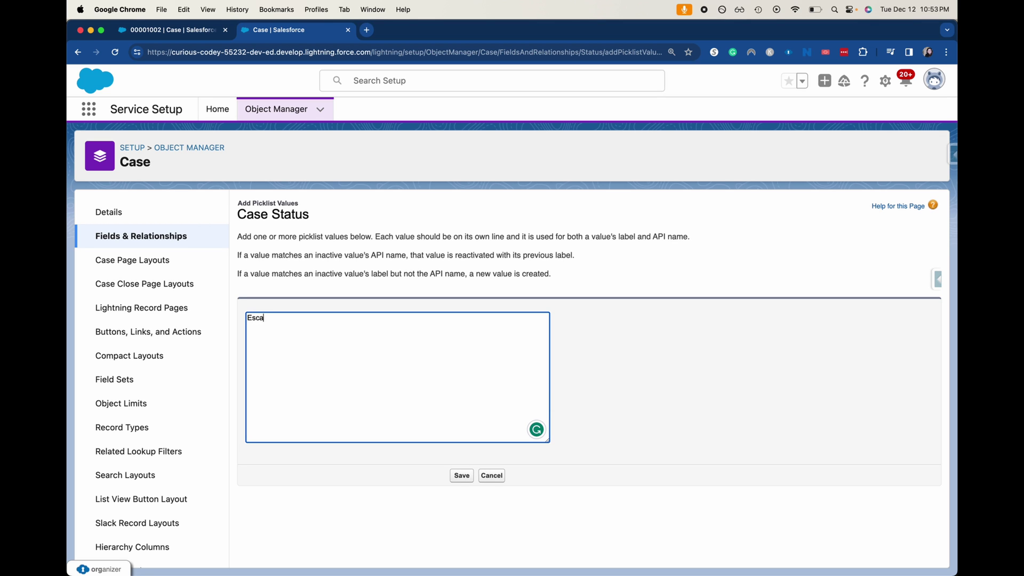
{"action": "type", "text": "lated 1 "}
{"action": "type", "text": "Escalated"}
{"action": "type", "text": " 2"}
{"action": "left_click", "coordinate": [466, 405]}
{"action": "left_click", "coordinate": [456, 480]}
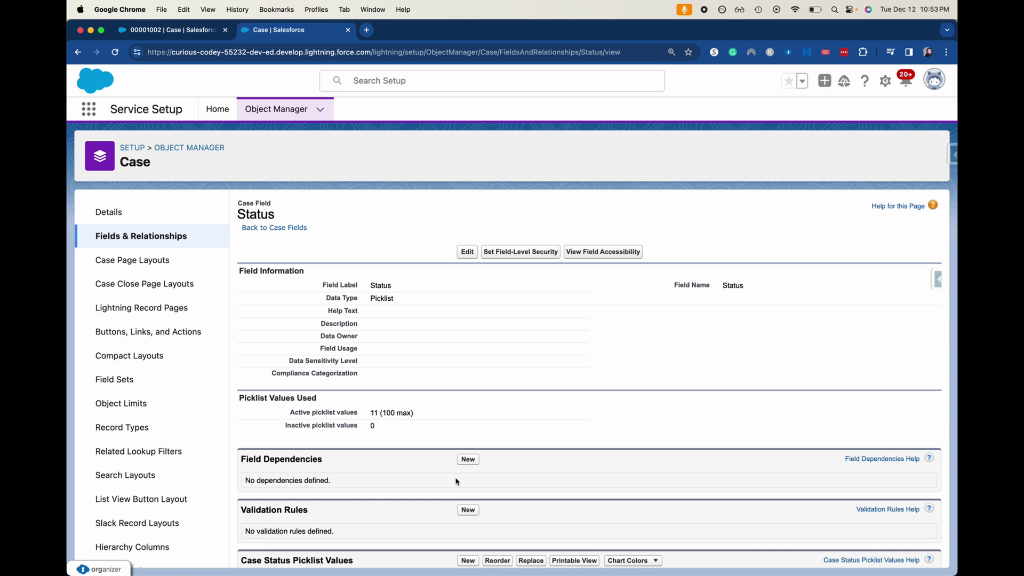
Step: Move Escalated 1 and Escalated 2 up to sit right after Escalated and save the sort order
{"action": "scroll", "coordinate": [456, 481], "scroll_direction": "down", "scroll_amount": 5}
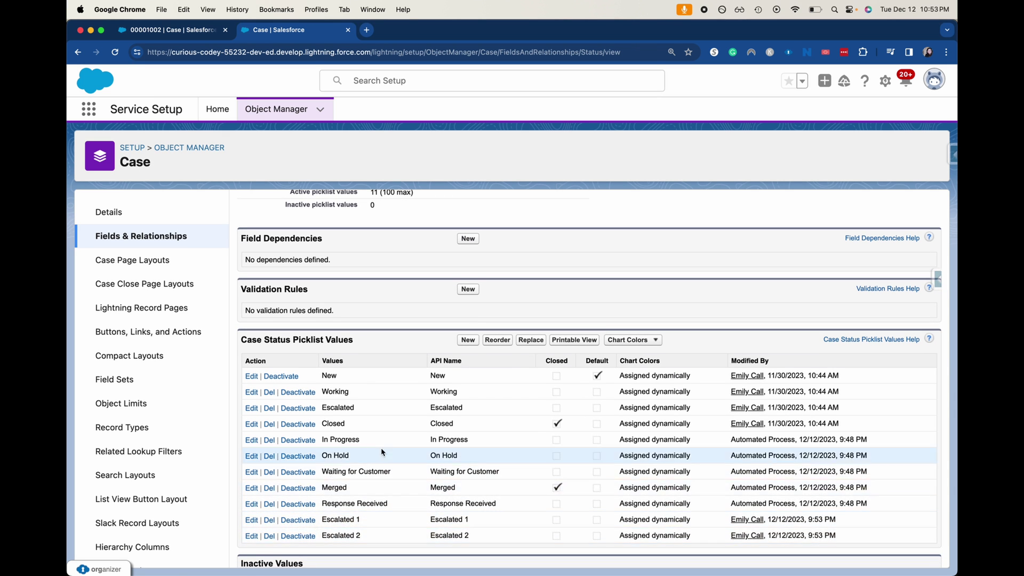
{"action": "left_click", "coordinate": [490, 340]}
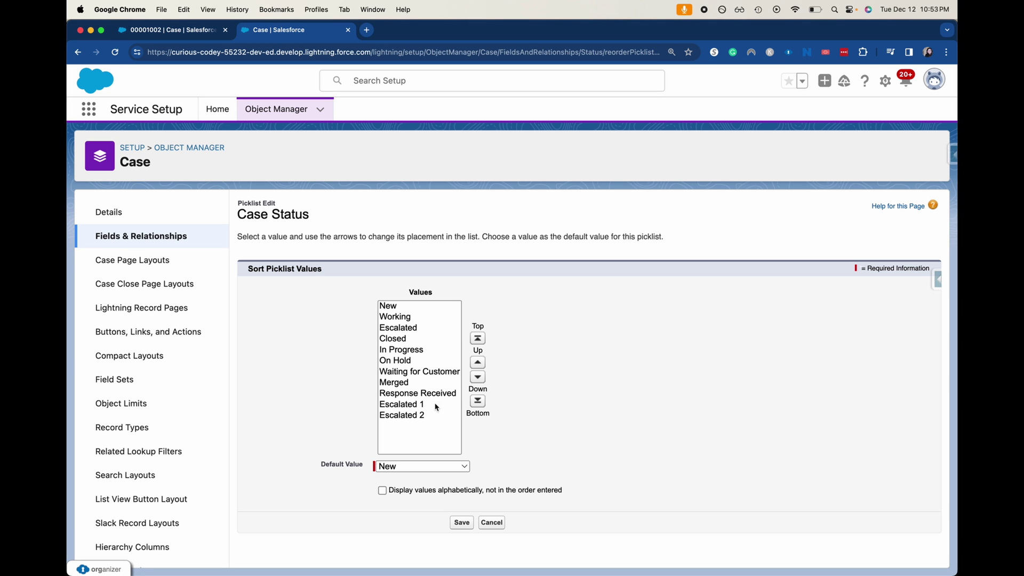
{"action": "left_click", "coordinate": [430, 406]}
{"action": "left_click", "coordinate": [429, 414], "text": "shift"}
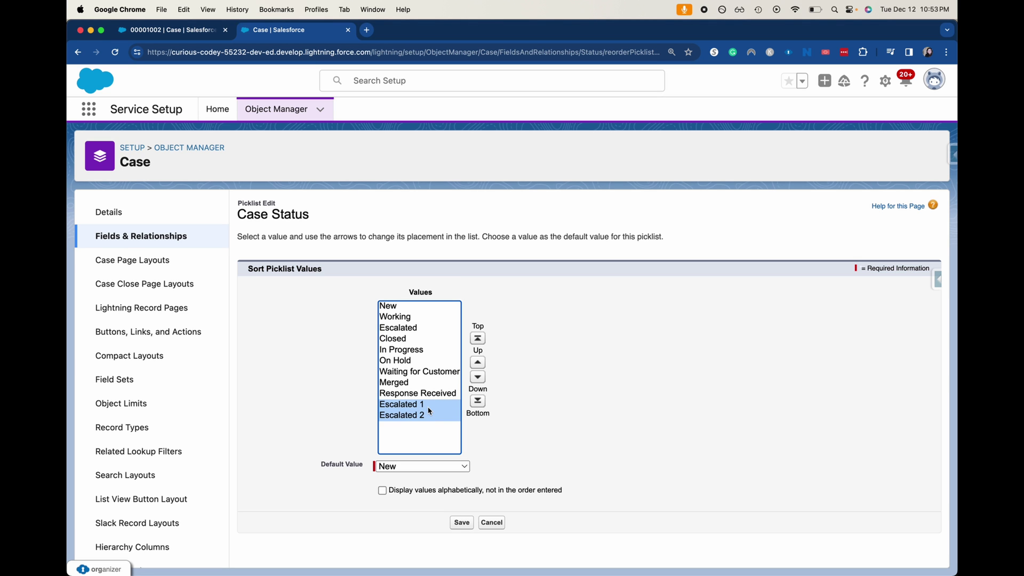
{"action": "left_click", "coordinate": [477, 362]}
{"action": "left_click", "coordinate": [478, 362]}
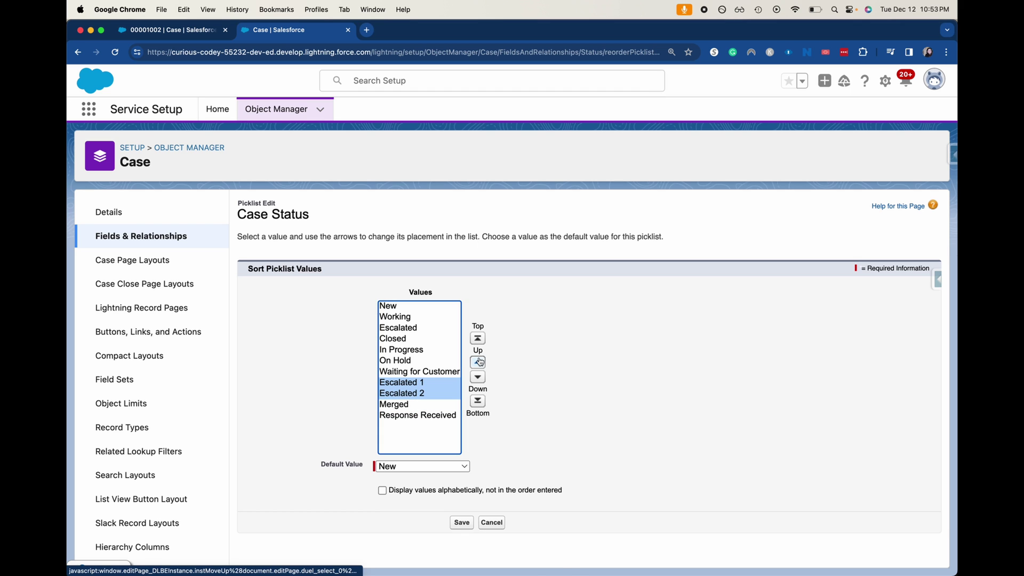
{"action": "left_click", "coordinate": [478, 361]}
{"action": "left_click", "coordinate": [478, 362]}
{"action": "left_click", "coordinate": [477, 362]}
{"action": "left_click", "coordinate": [480, 362]}
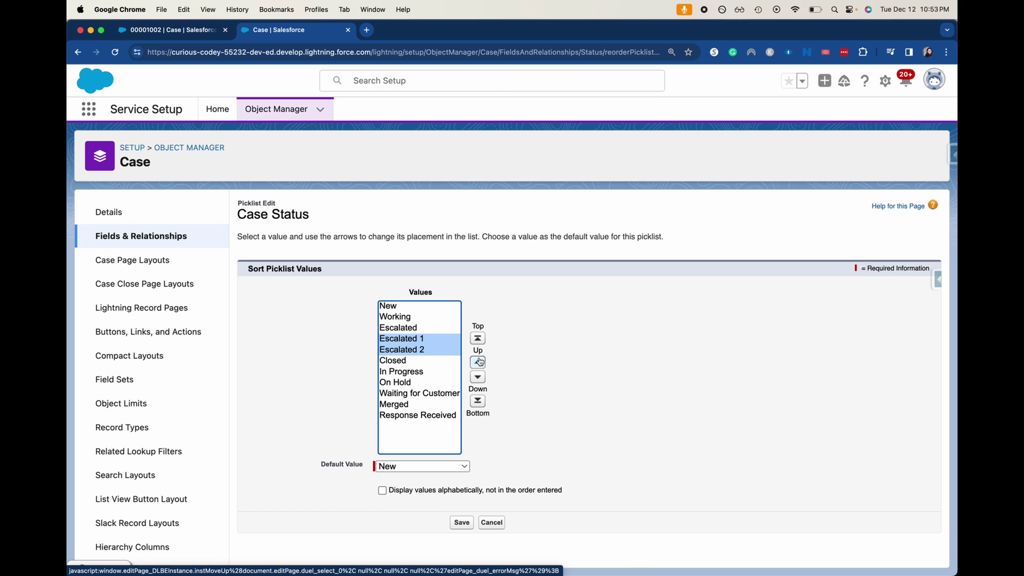
{"action": "left_click", "coordinate": [540, 383]}
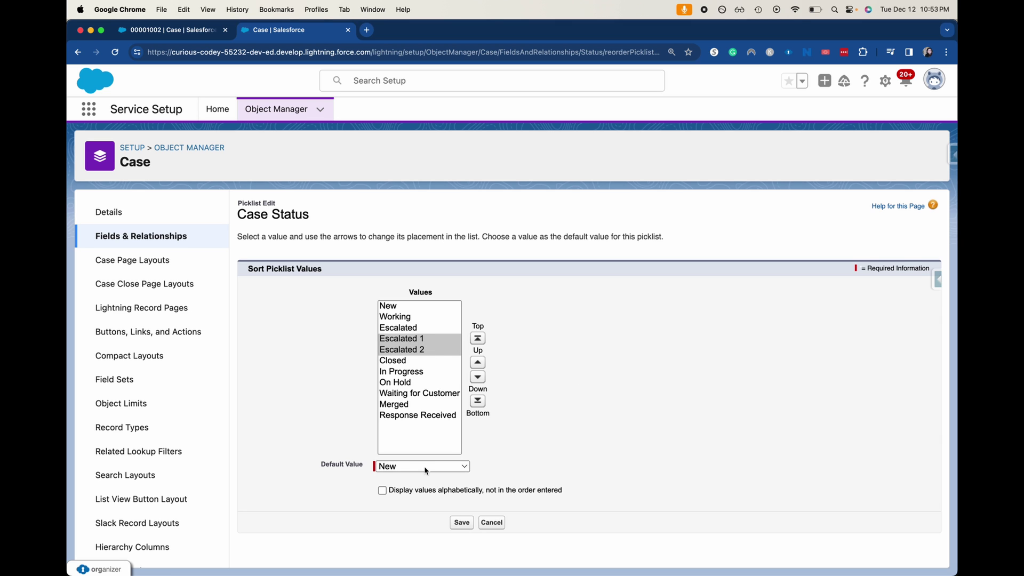
{"action": "left_click", "coordinate": [462, 523]}
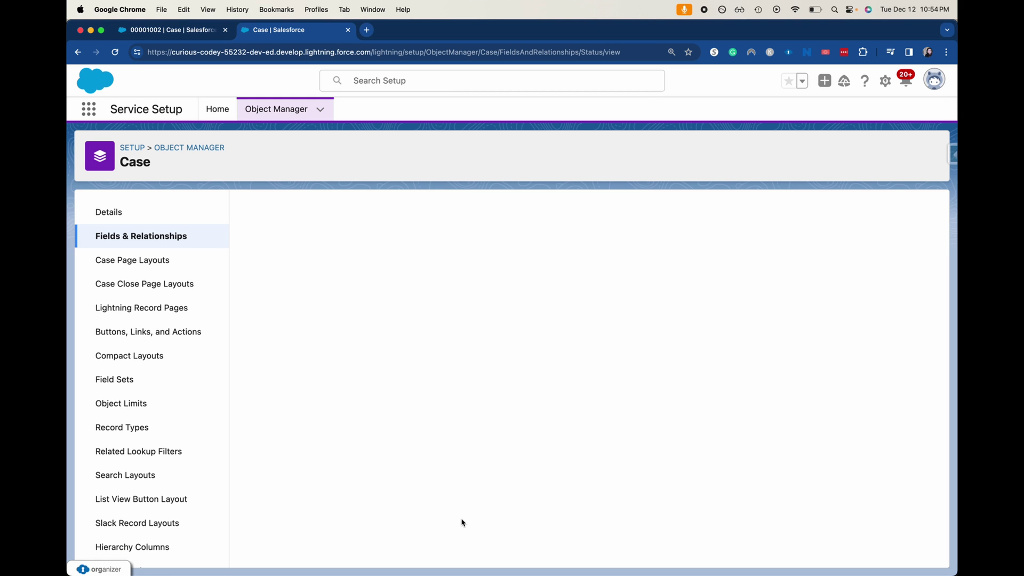
Step: Return to the electrical wiring guidance case record's browser tab
{"action": "scroll", "coordinate": [462, 523], "scroll_direction": "down", "scroll_amount": 5}
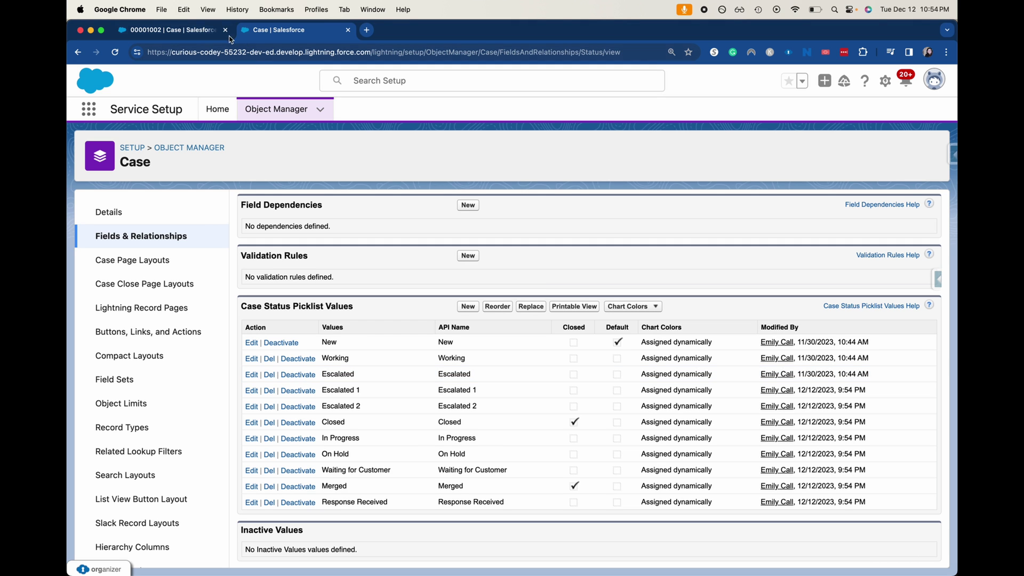
{"action": "left_click", "coordinate": [203, 31]}
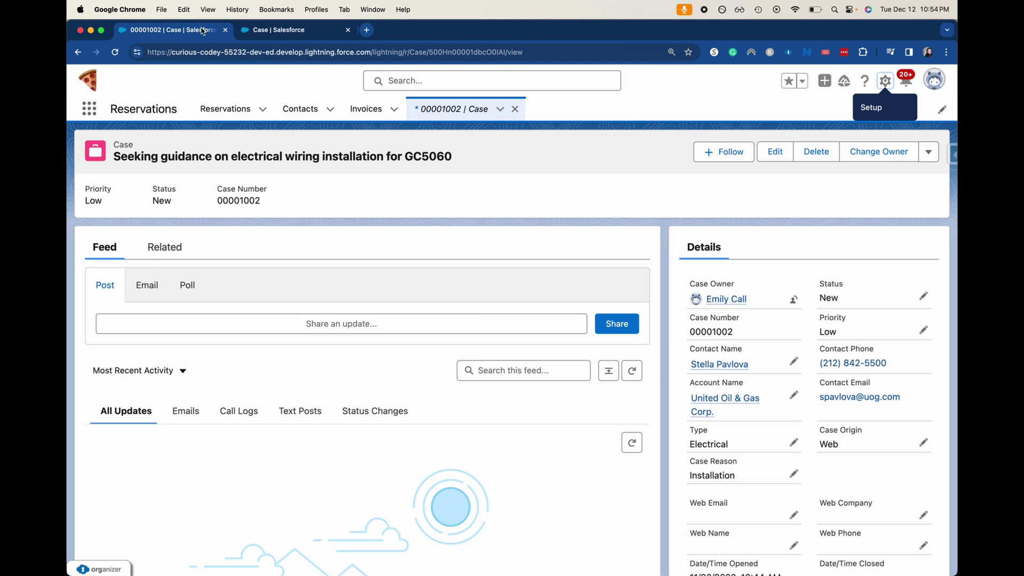
Step: Reload case 00001002 and save its Status as Escalated 2 instead of New
{"action": "left_click", "coordinate": [115, 52]}
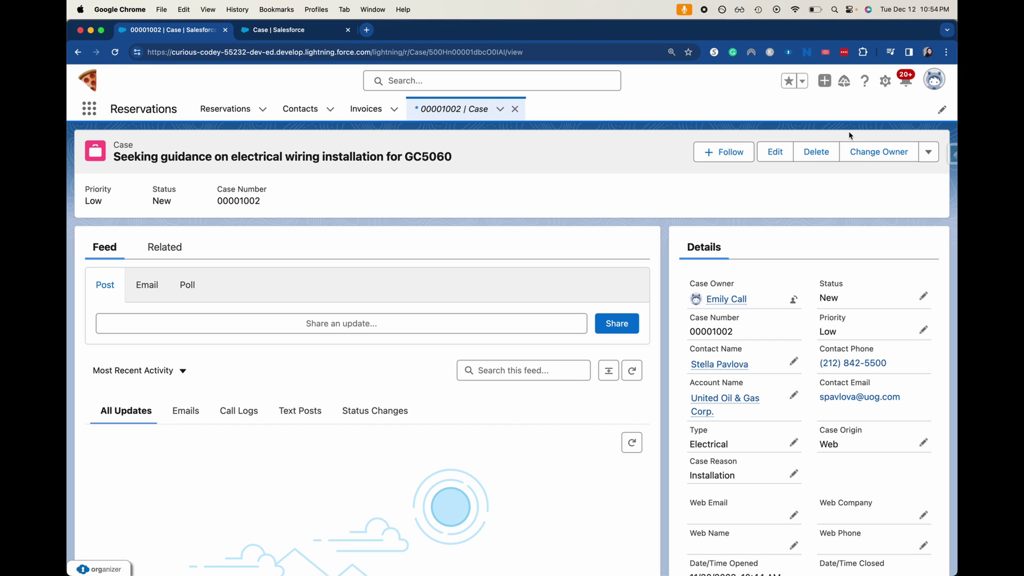
{"action": "left_click", "coordinate": [923, 299]}
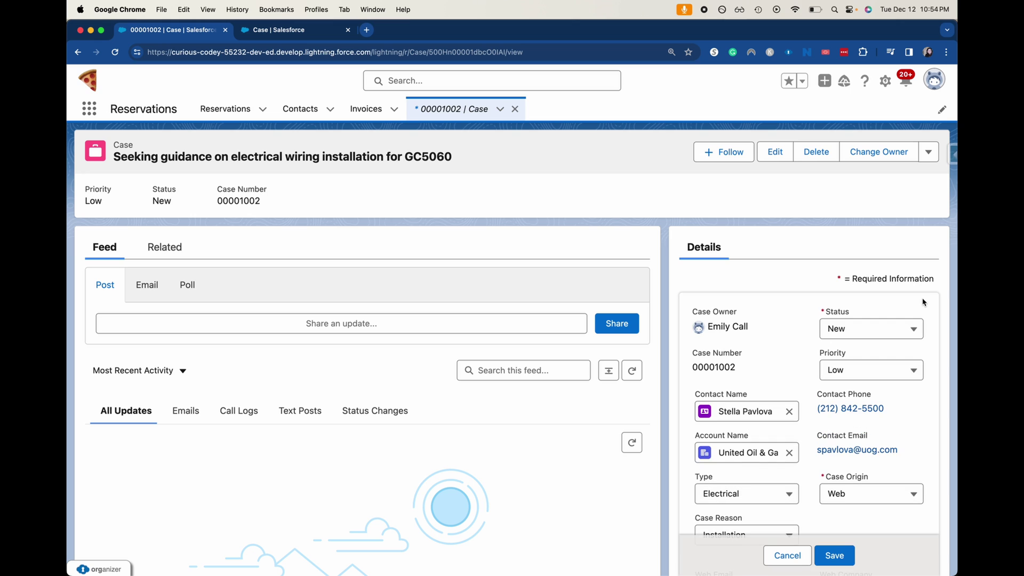
{"action": "left_click", "coordinate": [899, 329]}
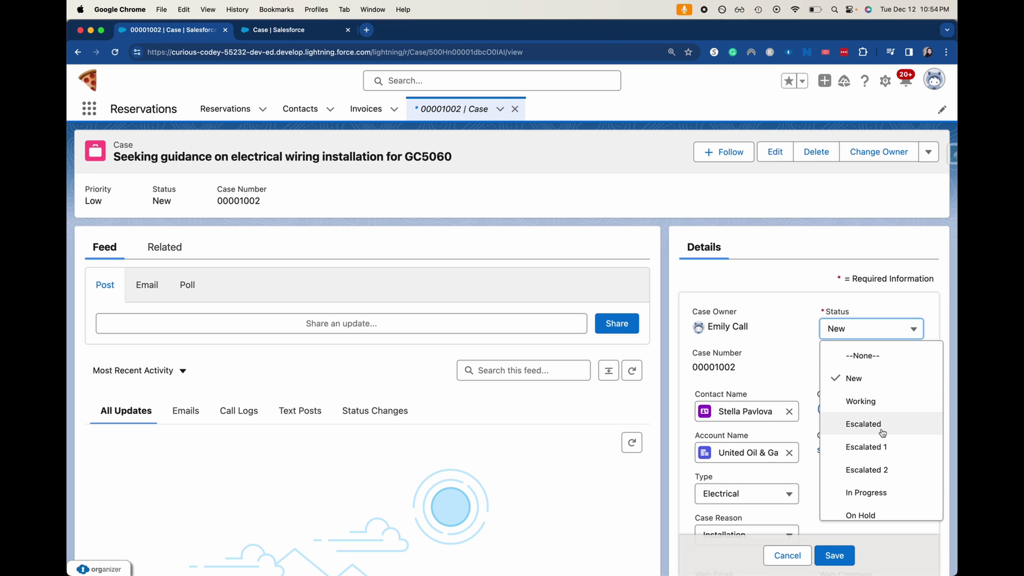
{"action": "scroll", "coordinate": [880, 433], "scroll_direction": "down", "scroll_amount": 1}
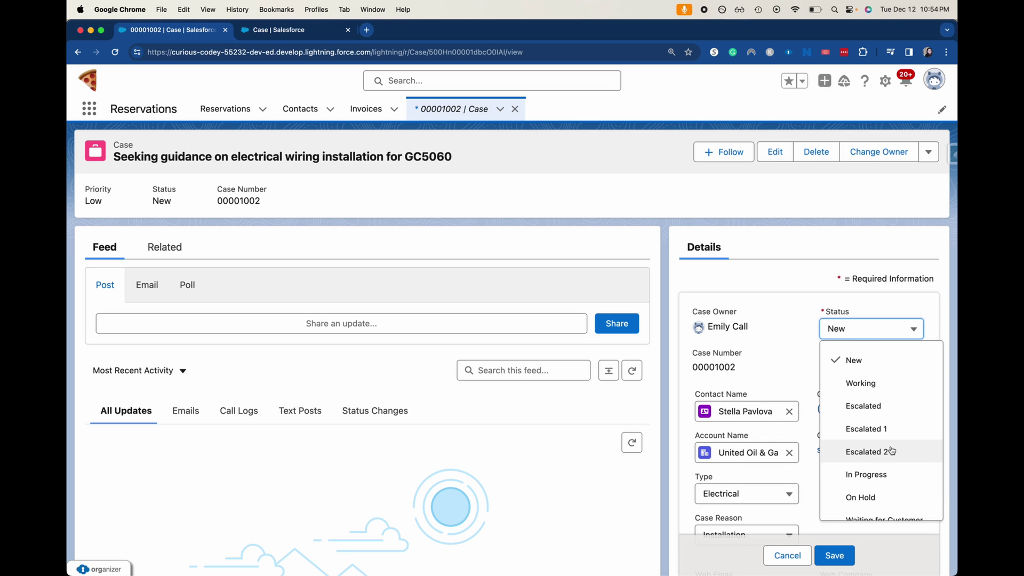
{"action": "left_click", "coordinate": [891, 451]}
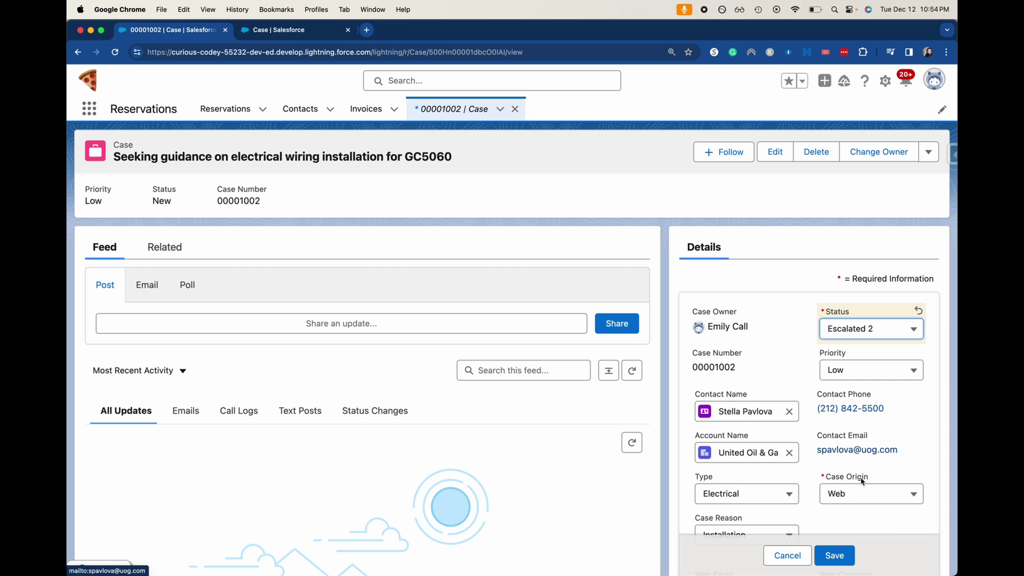
{"action": "left_click", "coordinate": [830, 555]}
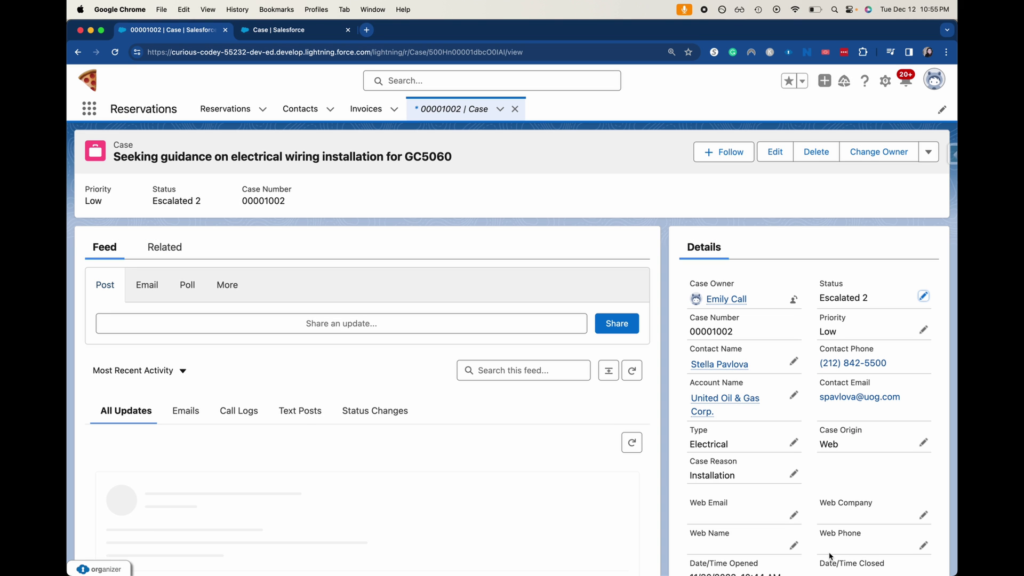